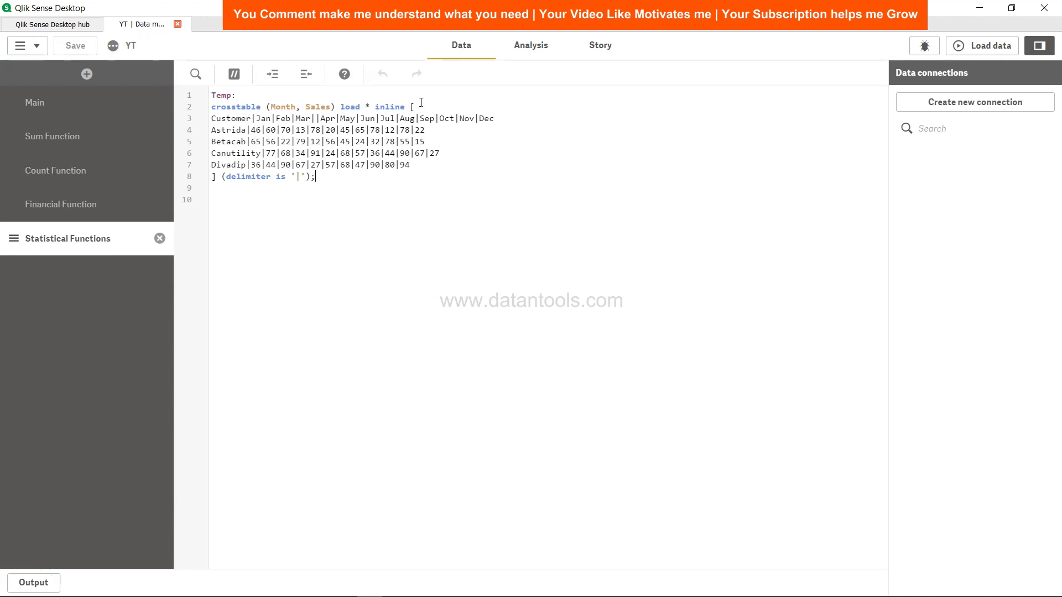
- Select the load script text, then clear it and place the caret on empty line 9
left_click(334, 182)
left_click_drag(335, 182, 207, 97)
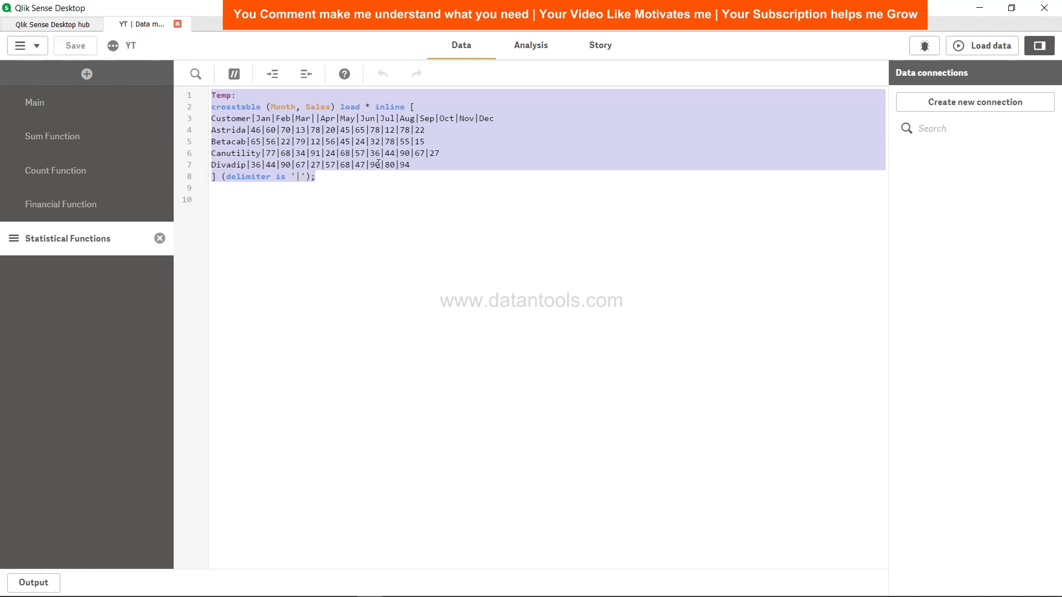
left_click(378, 164)
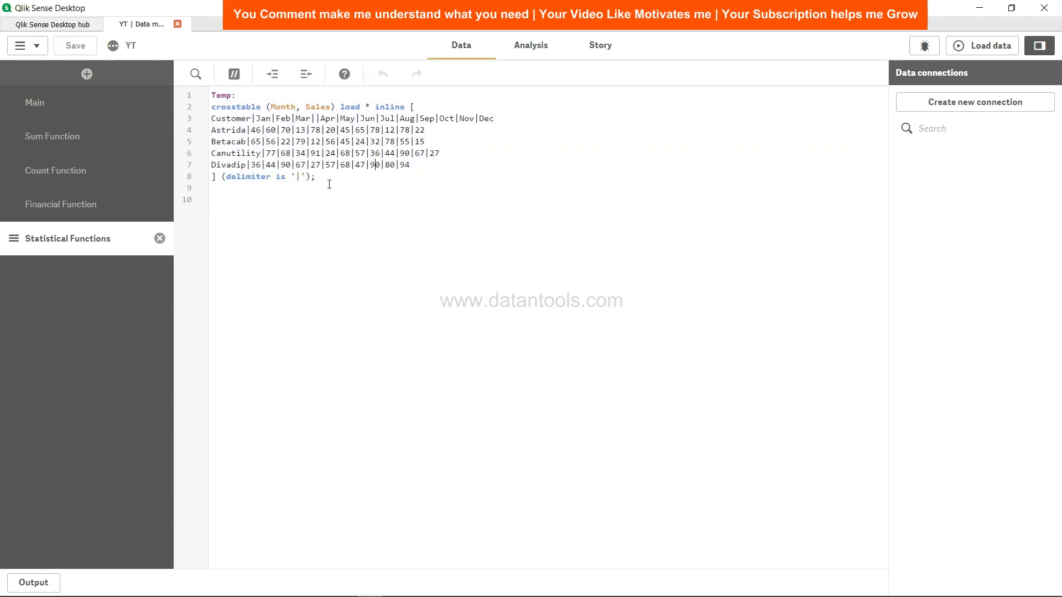
left_click_drag(310, 175, 349, 185)
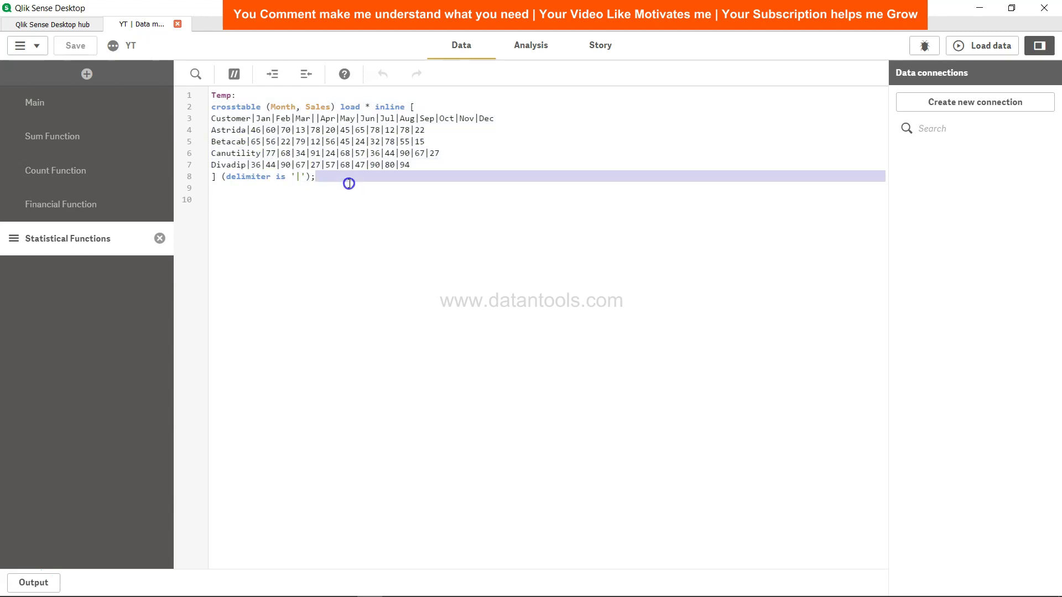
left_click(349, 184)
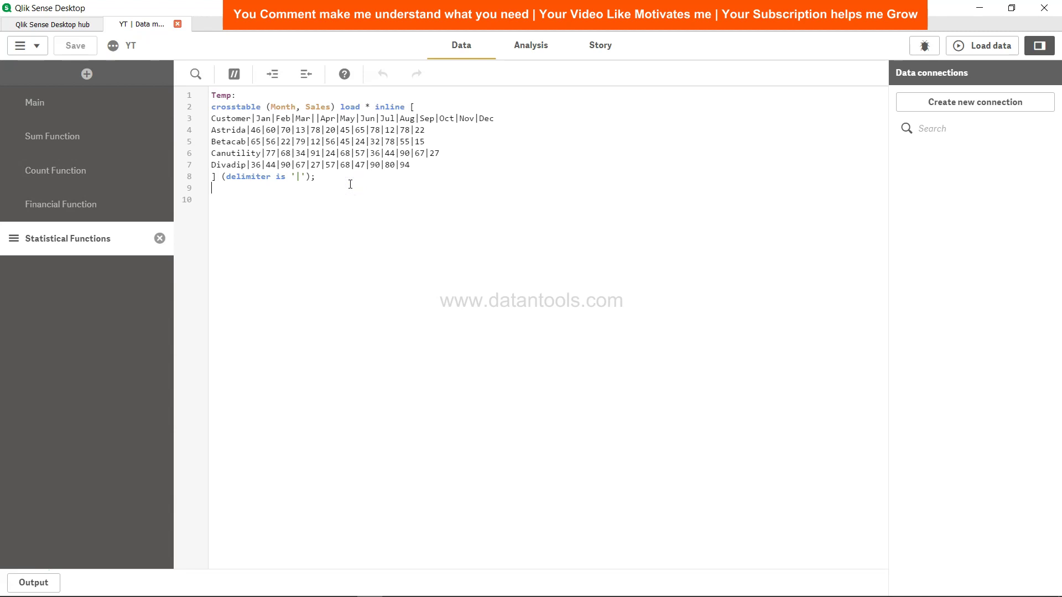
- Open Show DevTools from the script editor's right-click menu
right_click(350, 185)
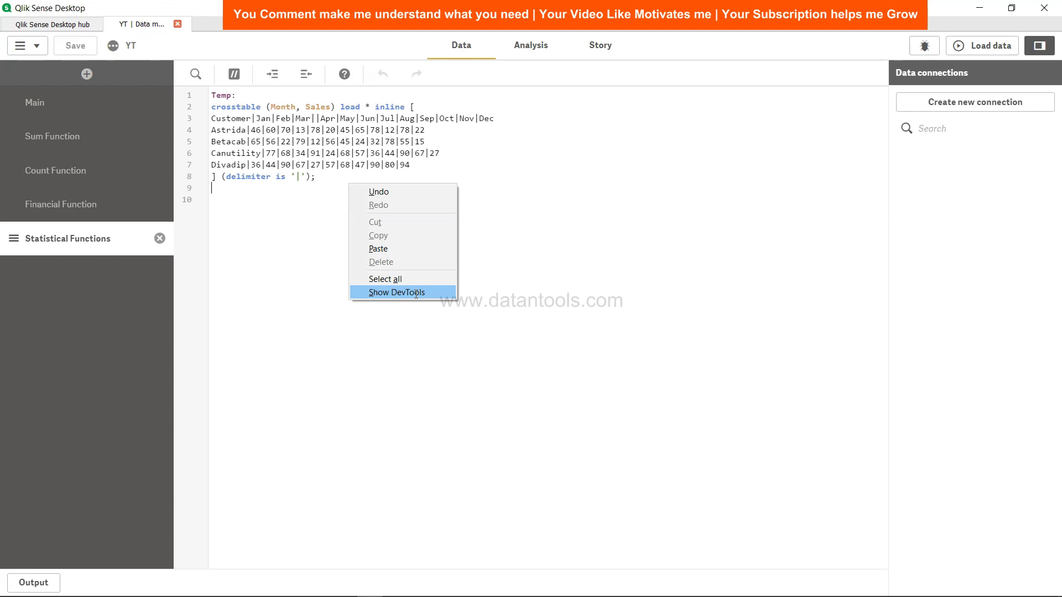
left_click(417, 293)
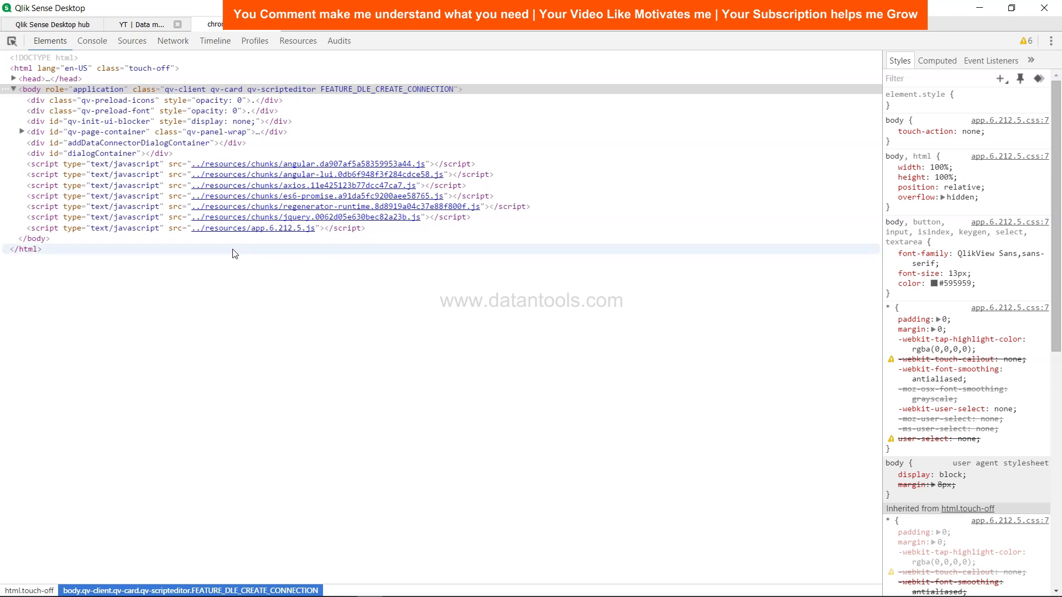
mouse_move(963, 273)
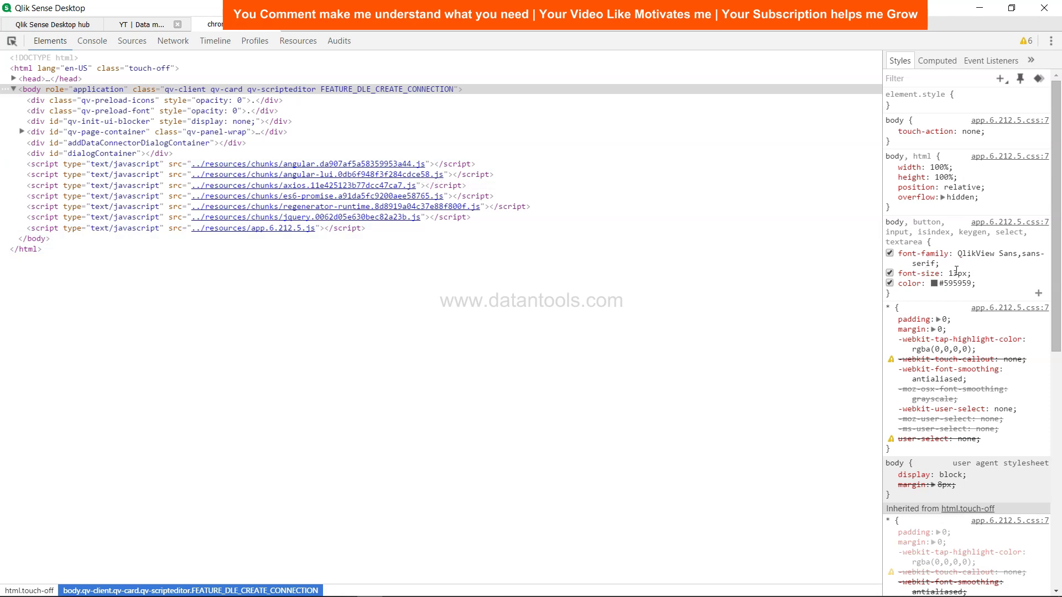
- Change the body font size from 13px to 20px and check the script editor
left_click(956, 272)
left_click(958, 273)
key("BackSpace")
key("BackSpace")
type("20")
key("Tab")
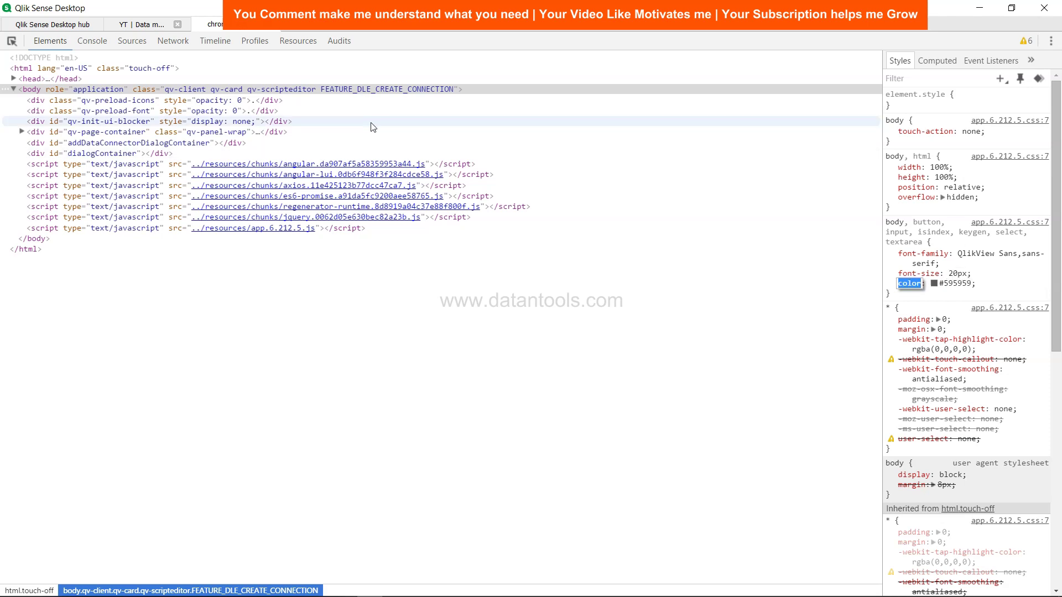
left_click(140, 26)
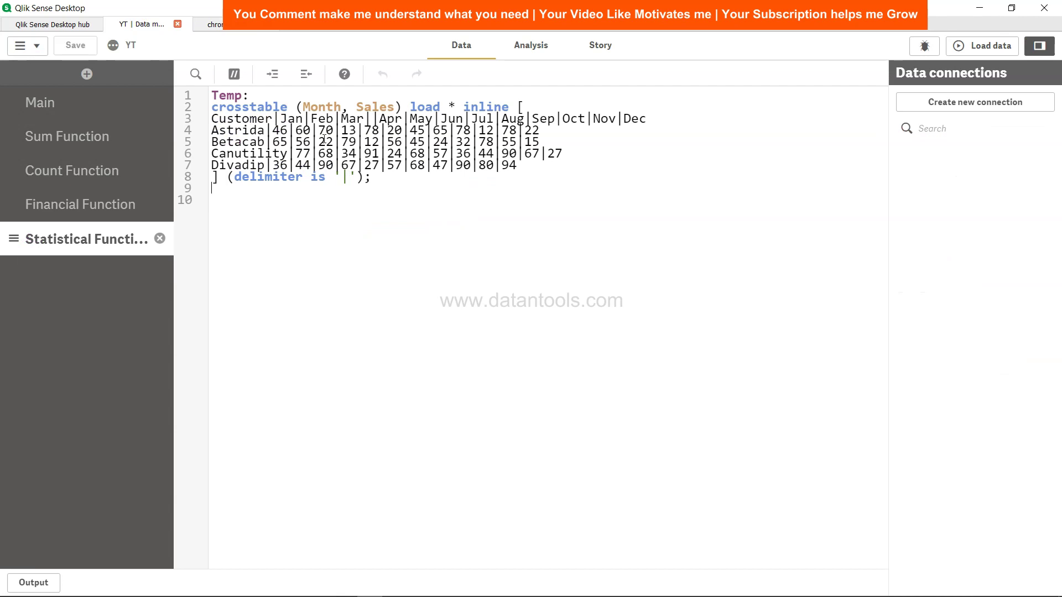
- Raise the body font size to 25px and view the enlarged script
left_click(218, 24)
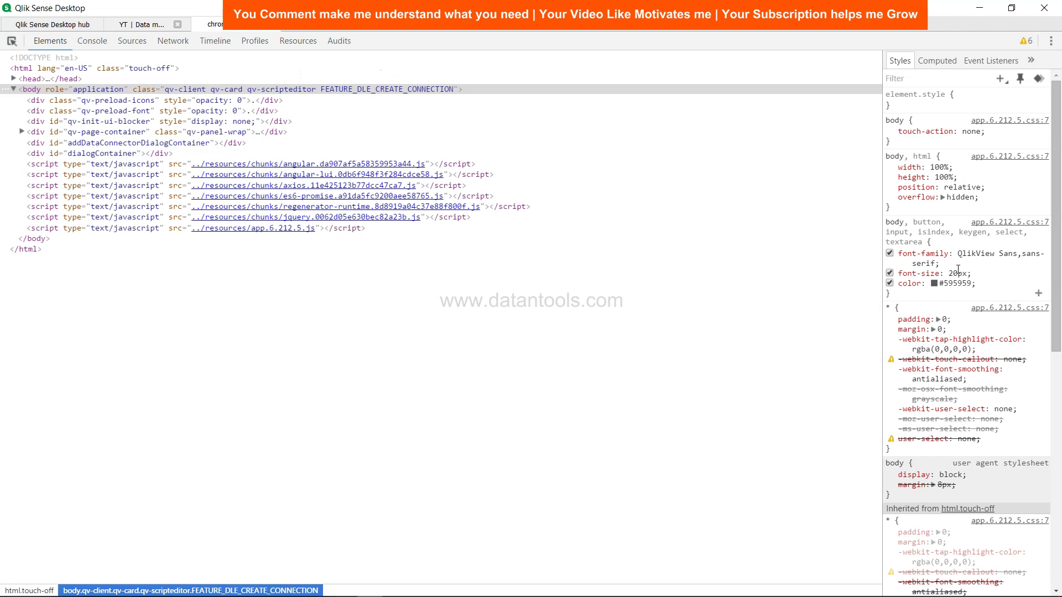
left_click(958, 273)
key("BackSpace")
type("5")
key("Return")
left_click(150, 25)
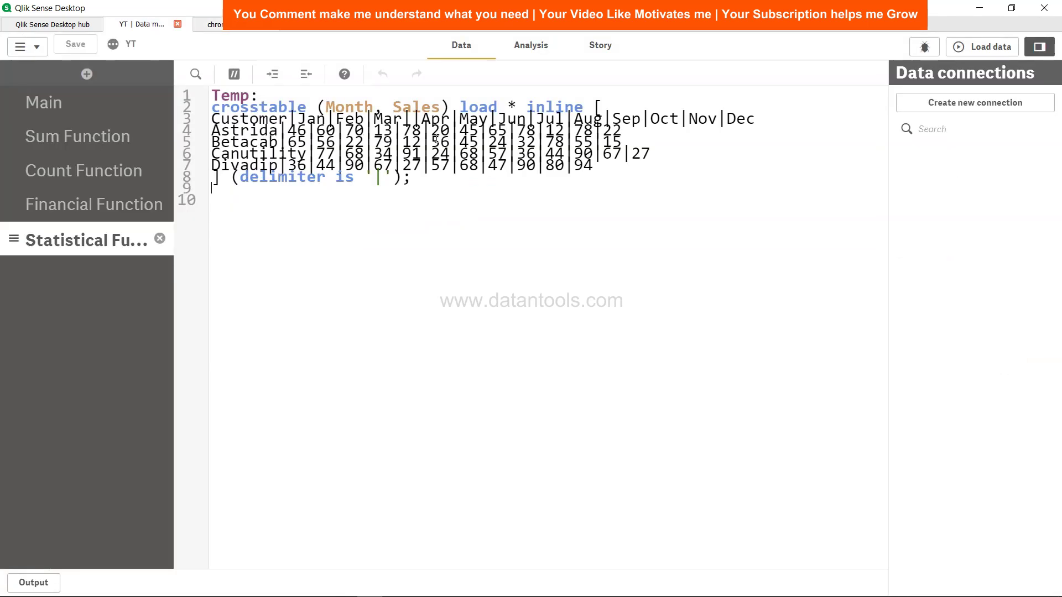
- Change the body text colour from #595959 to #000000 and check the script
left_click(218, 20)
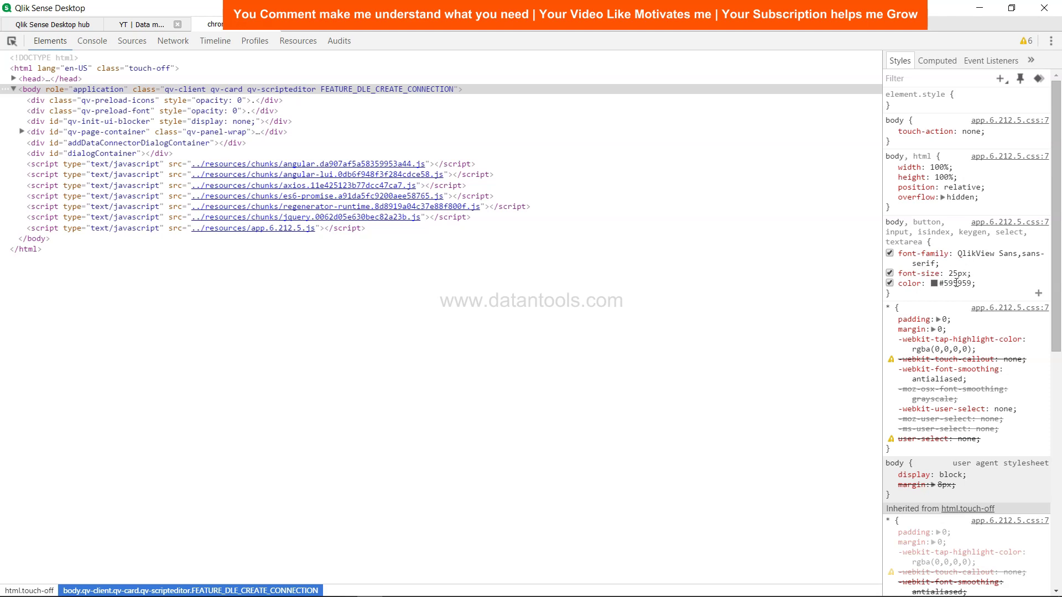
left_click(959, 283)
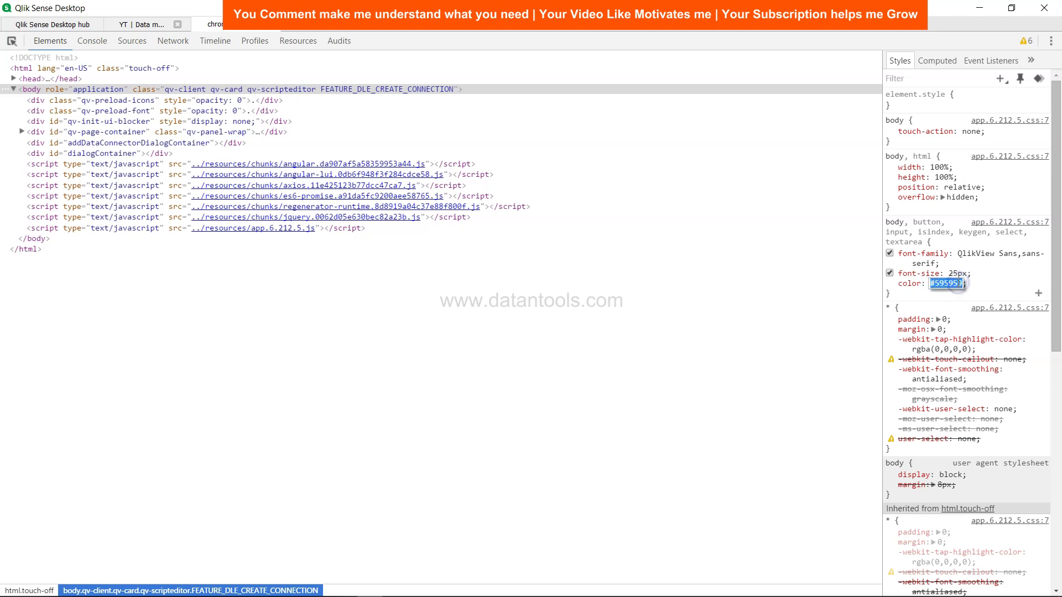
type("#5")
key("BackSpace")
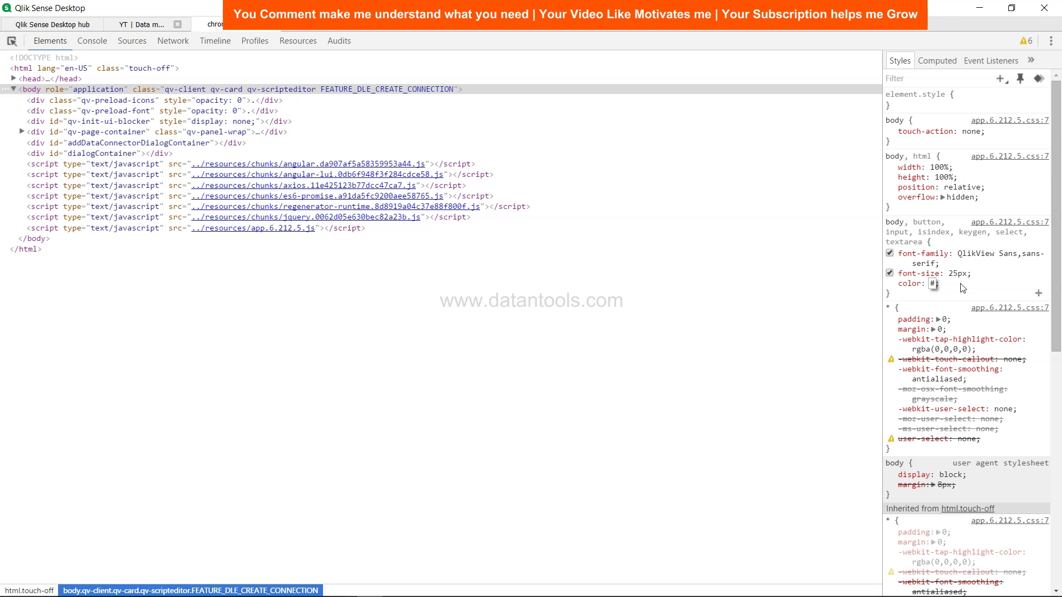
type("000000")
key("Return")
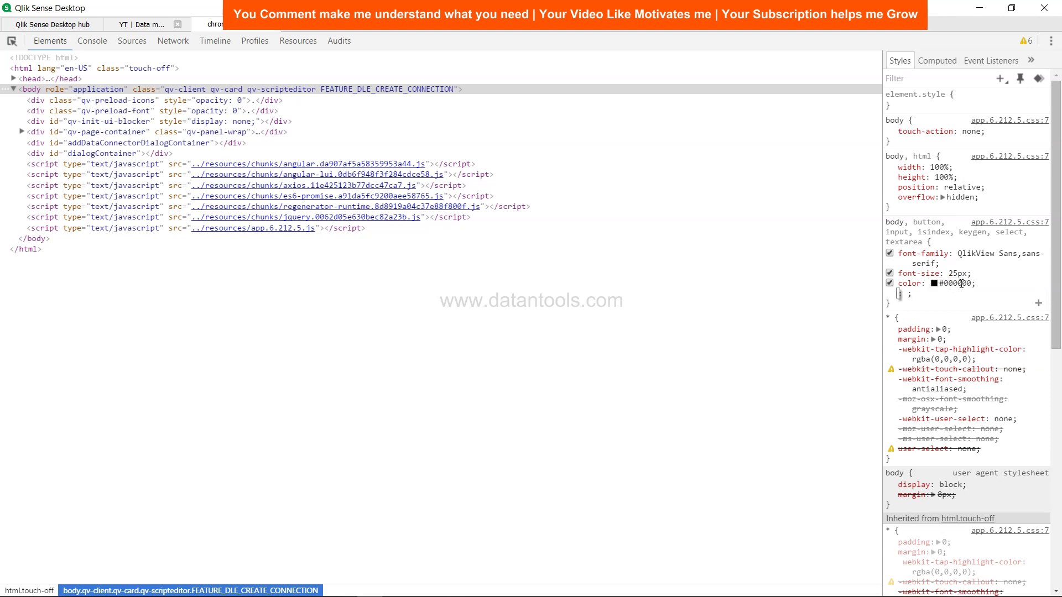
left_click(154, 30)
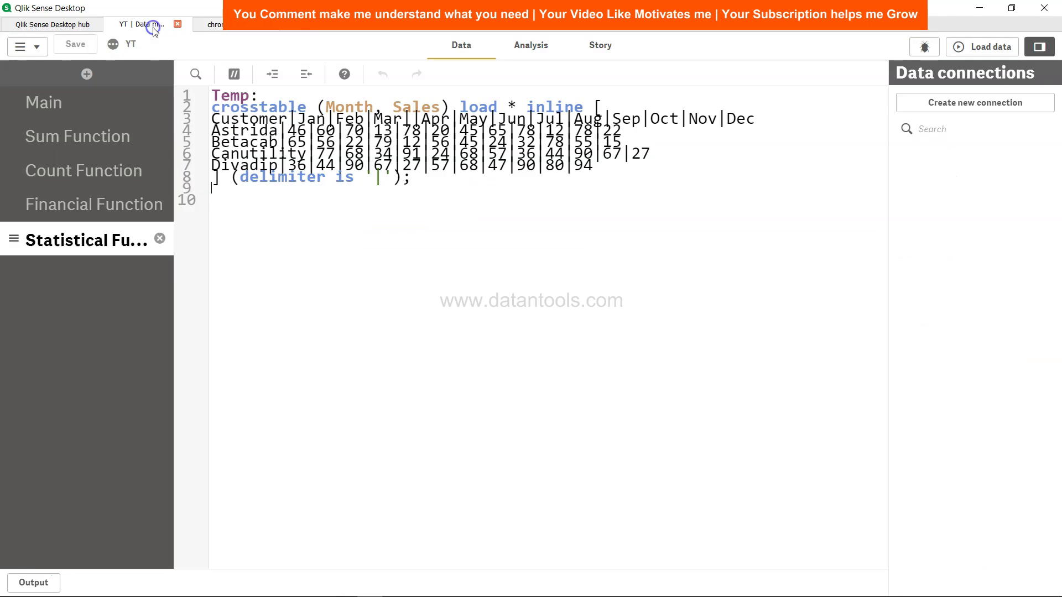
- Replace the black body text colour with #595959 again
left_click(230, 27)
mouse_move(954, 257)
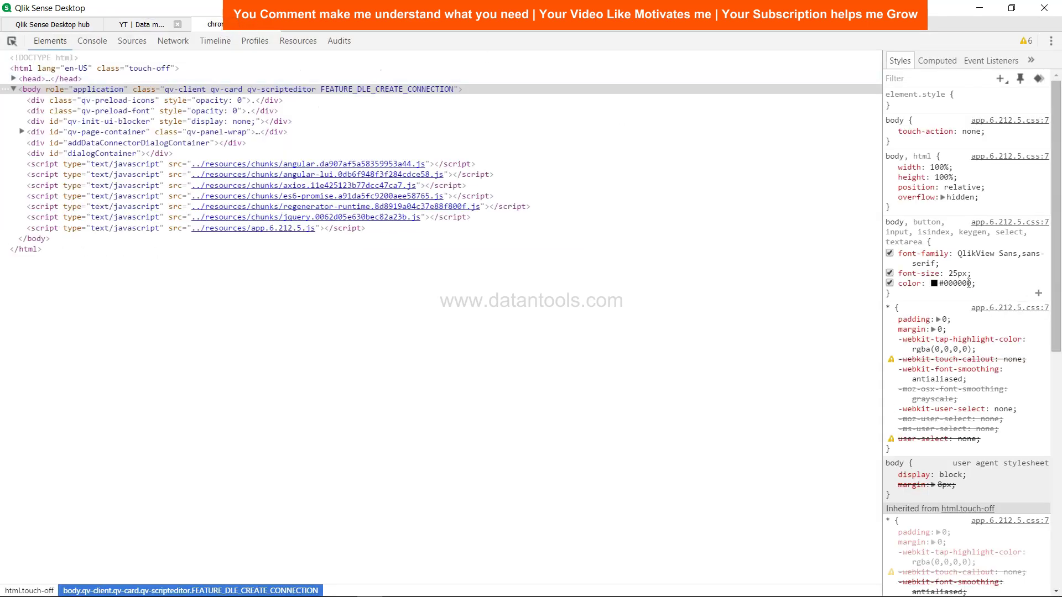
left_click(968, 284)
left_click(968, 284)
key("BackSpace")
key("BackSpace")
key("BackSpace")
key("BackSpace")
key("BackSpace")
type("59")
type("5959")
key("Return")
mouse_move(941, 336)
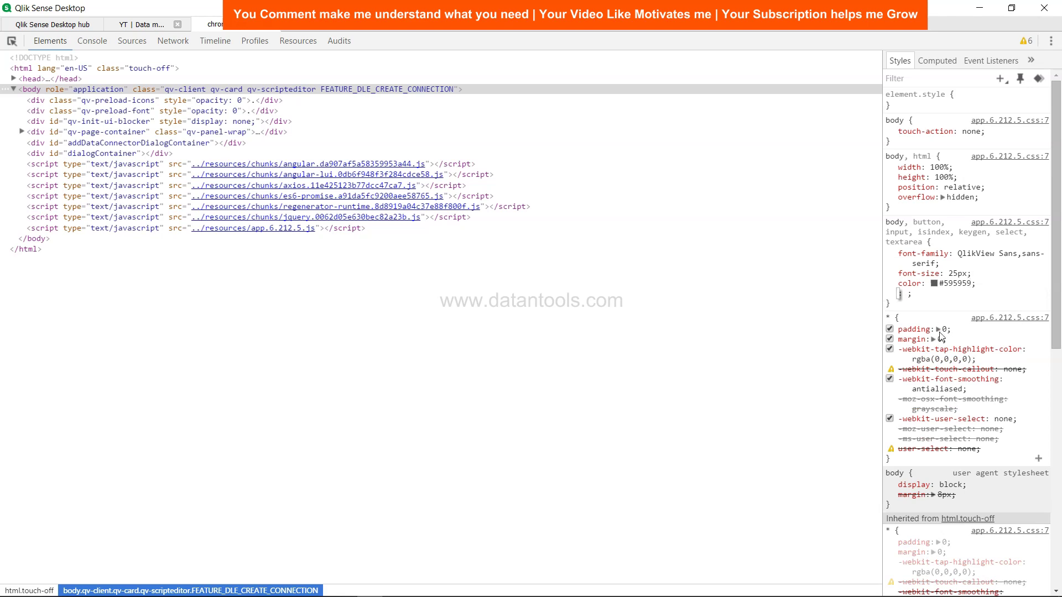
scroll(940, 335, "down", 3)
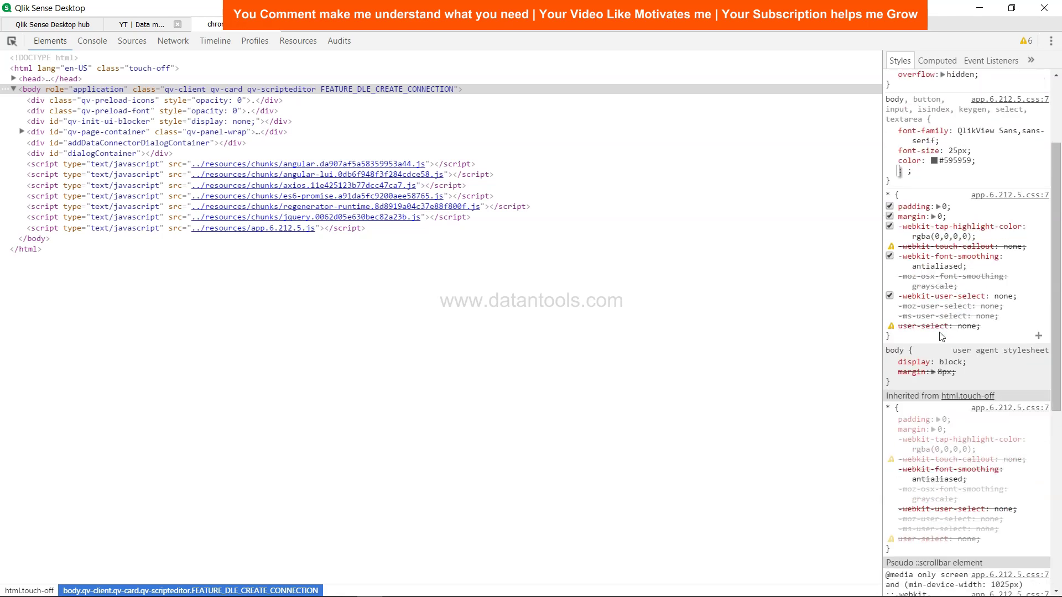
scroll(940, 335, "down", 5)
scroll(920, 248, "down", 3)
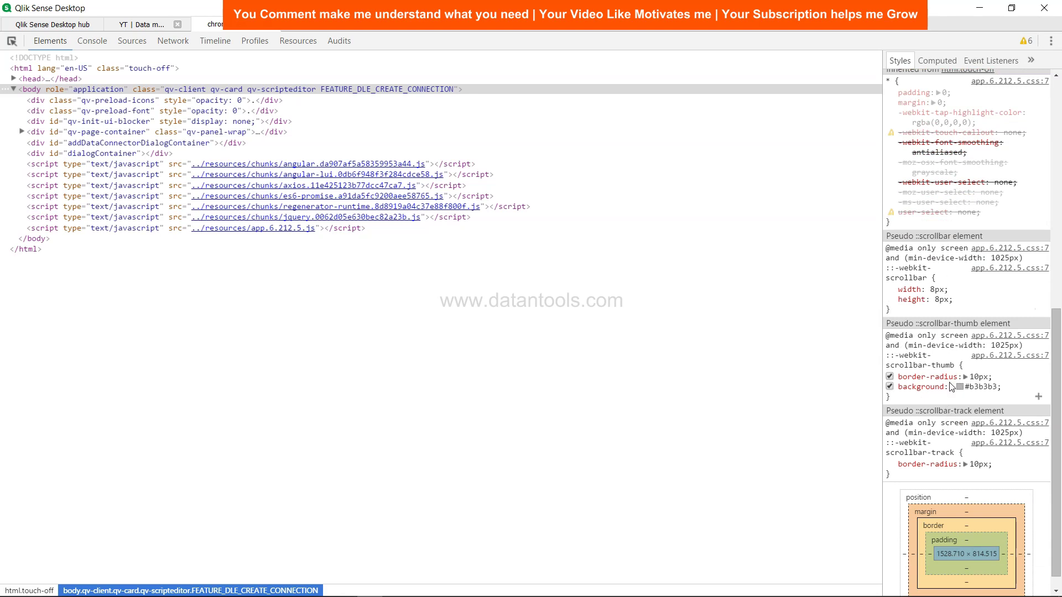
scroll(952, 386, "up", 2)
scroll(952, 366, "up", 4)
scroll(953, 316, "up", 2)
scroll(953, 262, "up", 2)
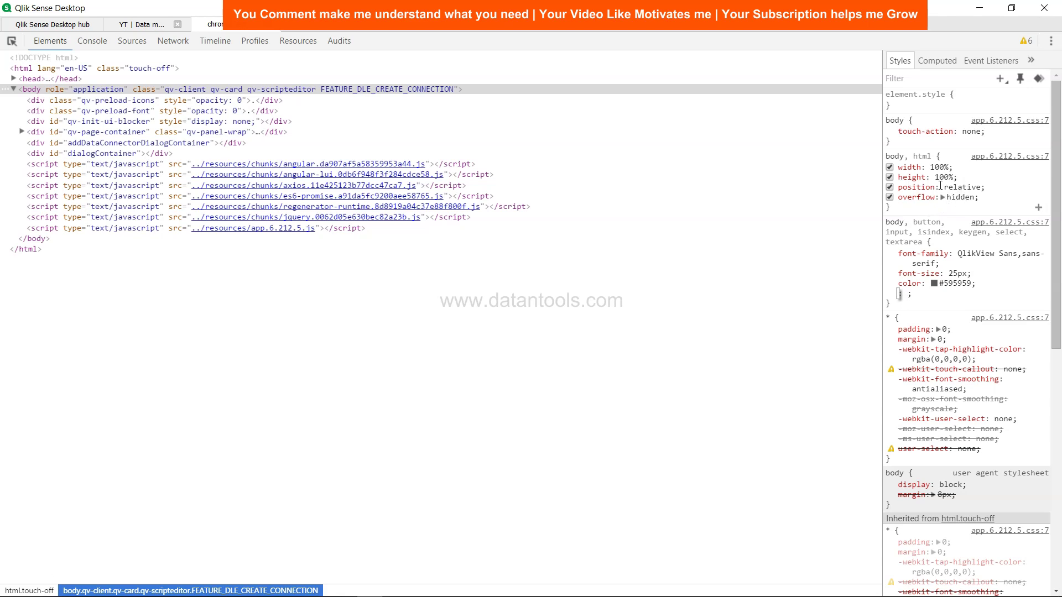
- Insert blank lines after 'inline [' and after the Customer header row
left_click(146, 25)
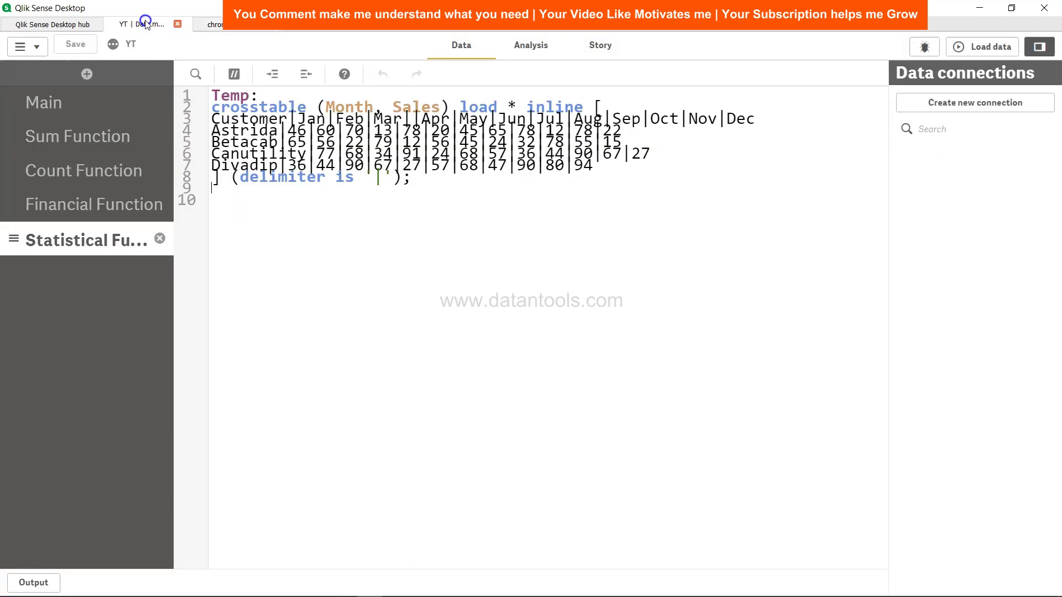
left_click(604, 107)
key("Return")
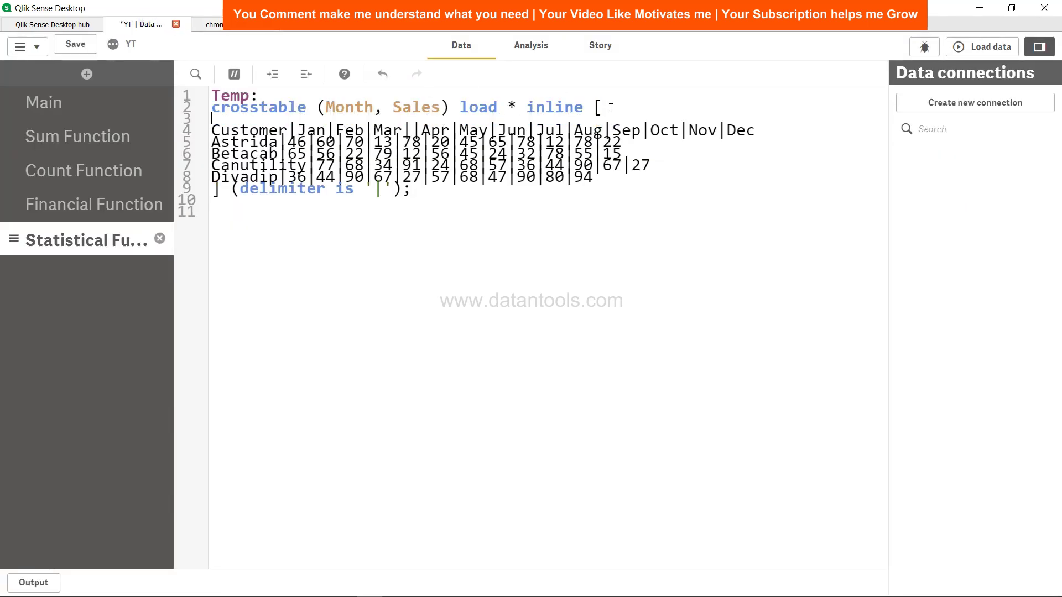
key("Down")
key("Down")
key("Return")
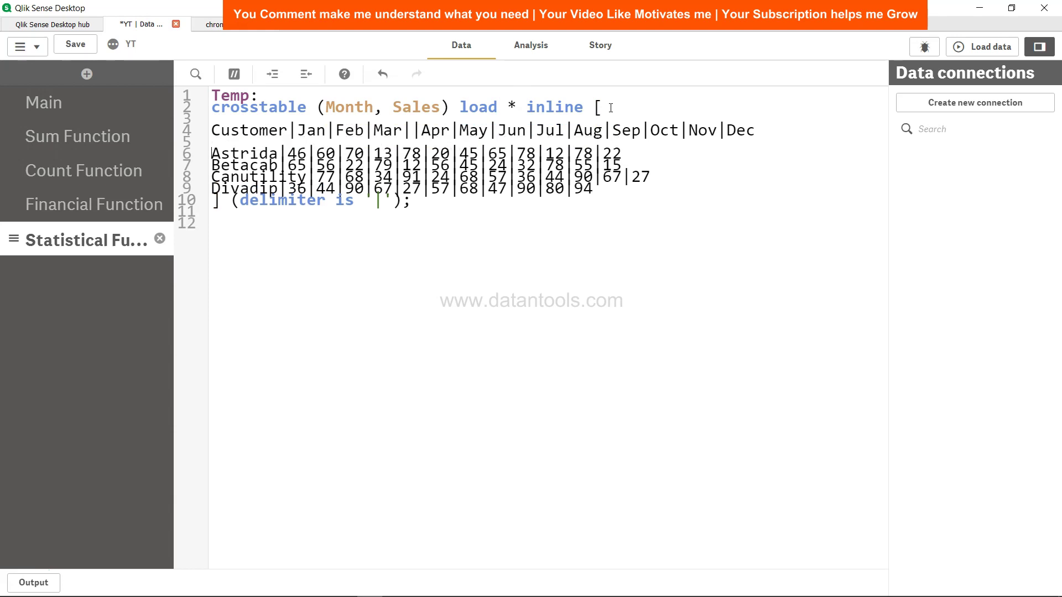
- Insert blank lines after the Astrida, Betacab, Canutility and Divadip rows
key("Down")
key("Return")
key("Down")
key("Return")
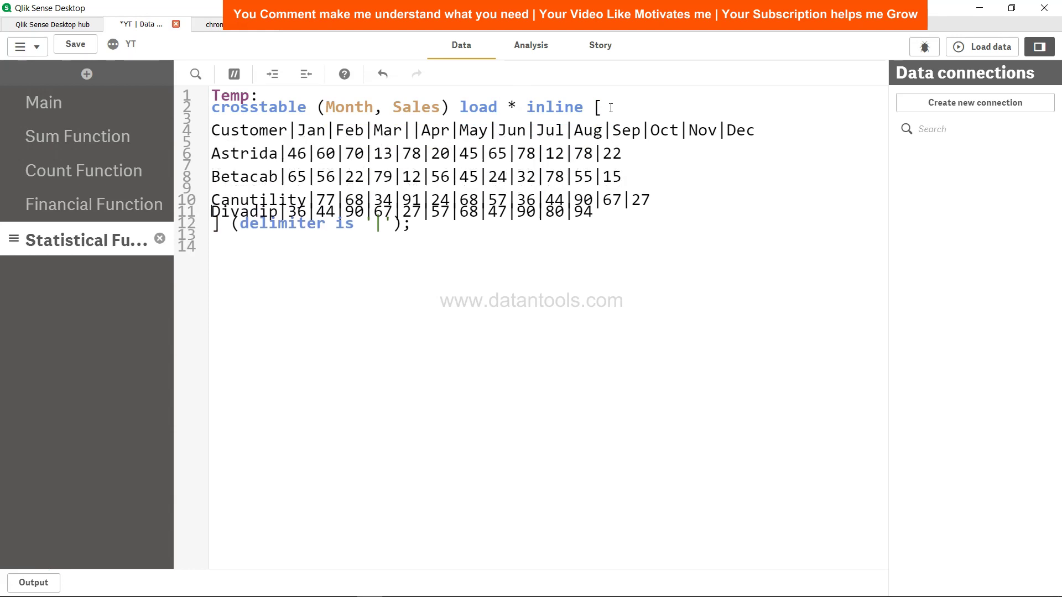
key("Down")
key("Return")
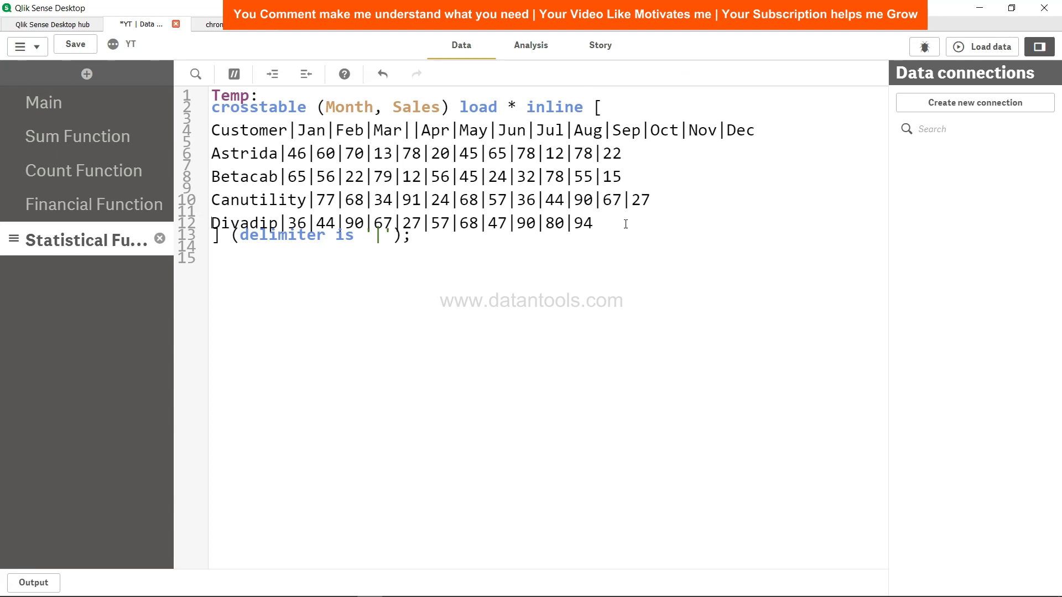
key("Return")
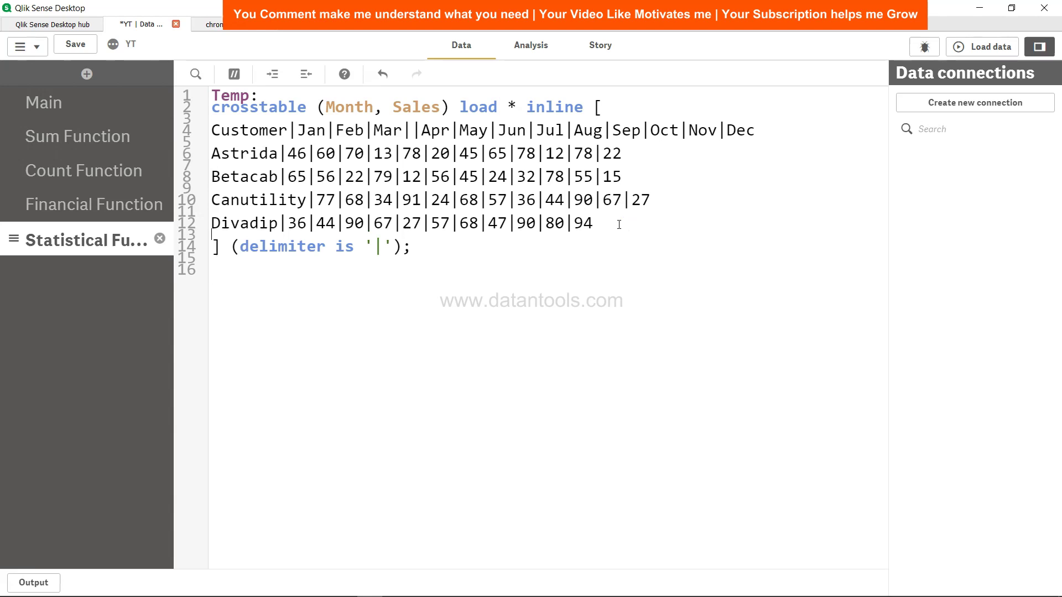